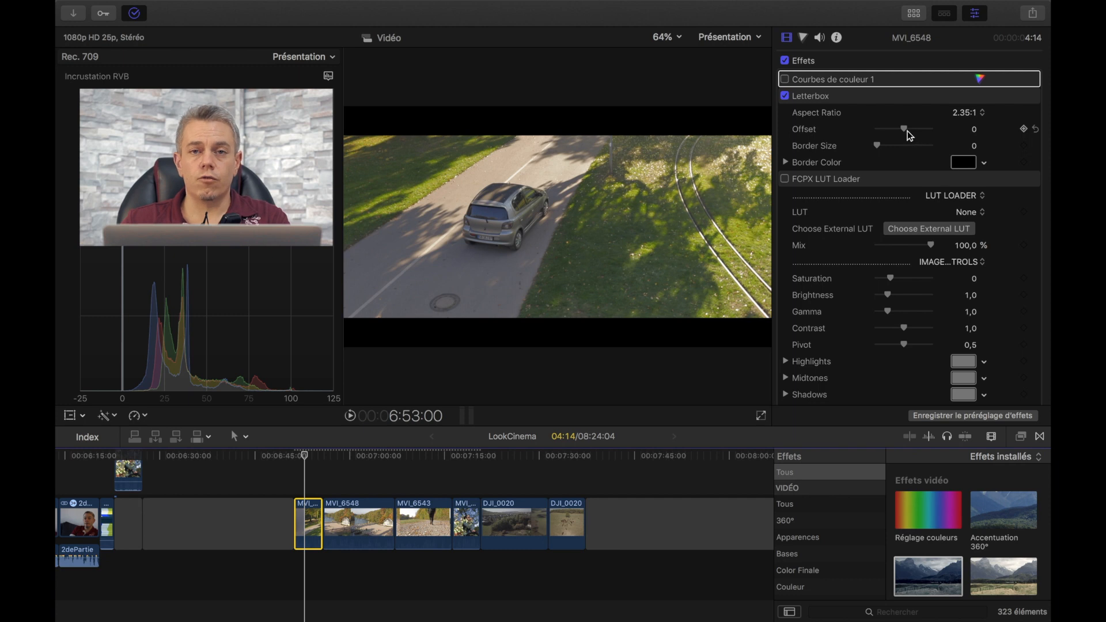
# Step: Enable the Courbes de couleur 1 effect on the car clip and compare the image with and without it
pyautogui.moveTo(908, 130)
pyautogui.mouseDown()
pyautogui.moveTo(853, 123)
pyautogui.moveTo(939, 126)
pyautogui.moveTo(905, 130)
pyautogui.mouseUp()
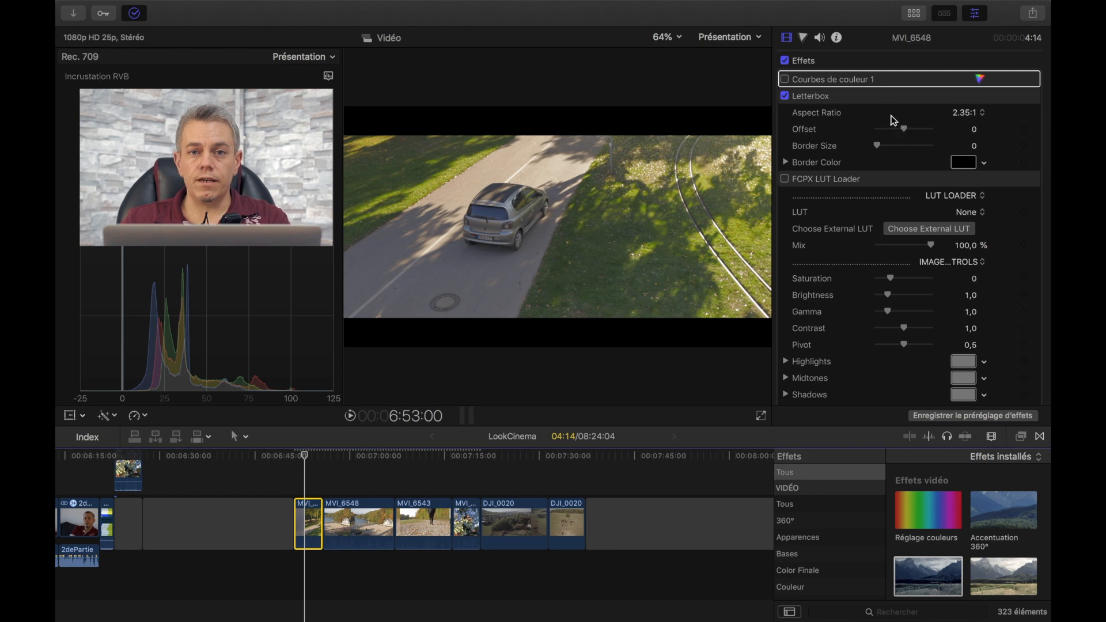
pyautogui.click(784, 79)
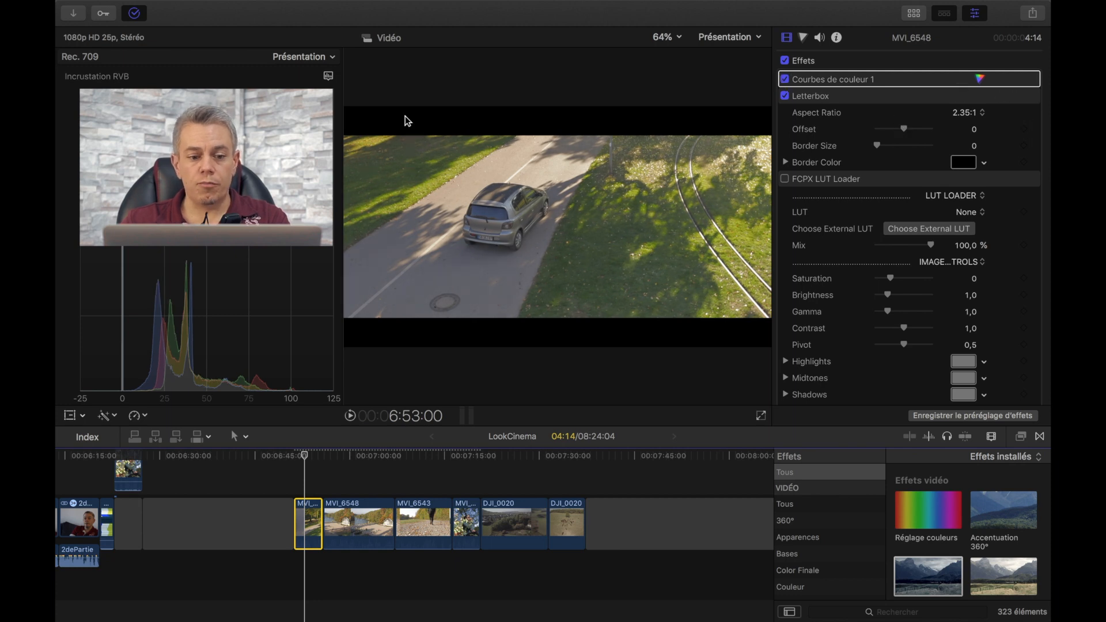
pyautogui.click(738, 42)
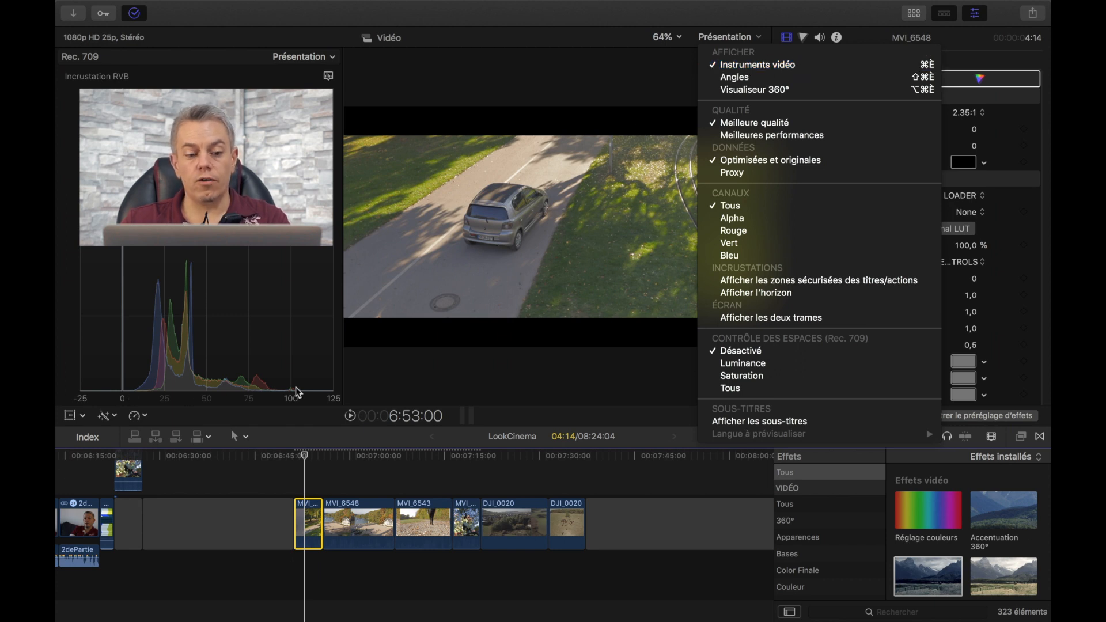
pyautogui.click(679, 13)
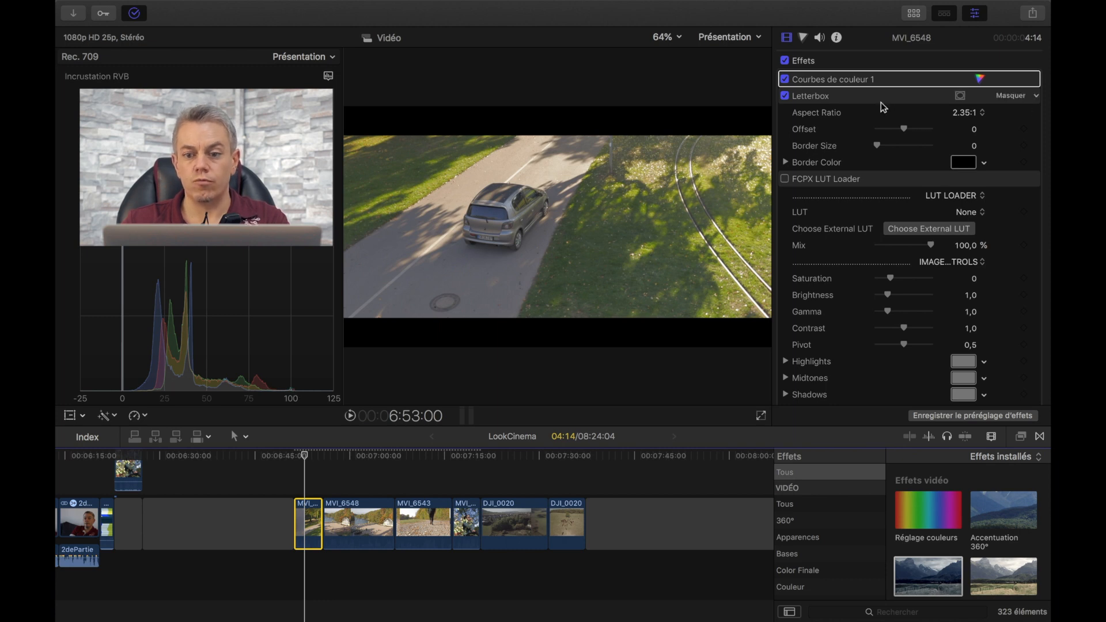
pyautogui.click(785, 80)
pyautogui.click(785, 80)
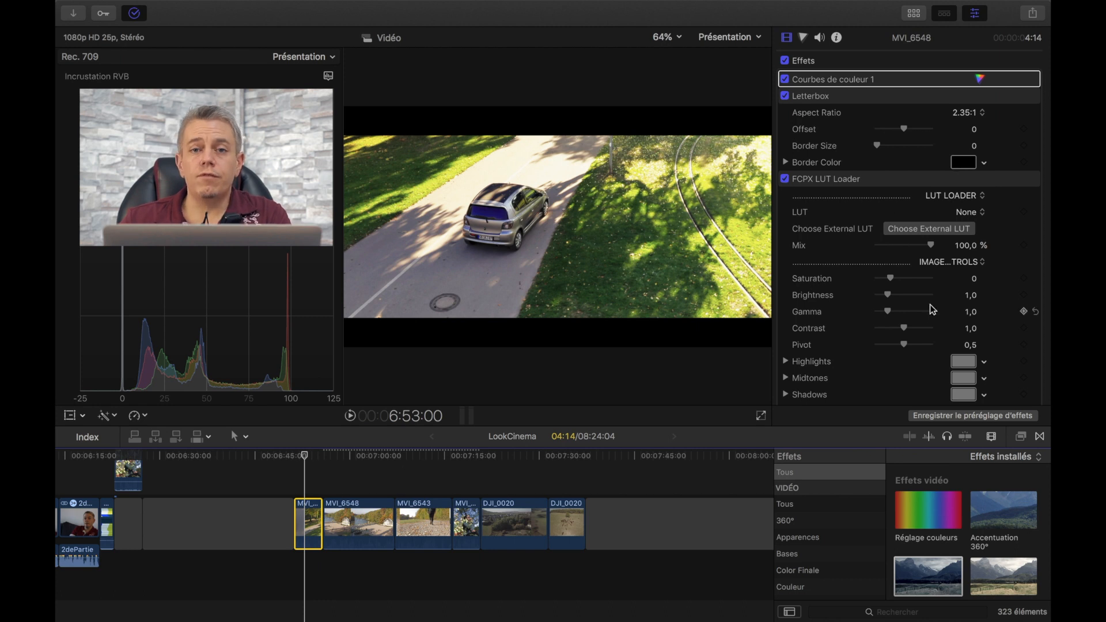
# Step: Look at the external LUT files in the 35 Free LUTs folder without loading one
pyautogui.click(931, 230)
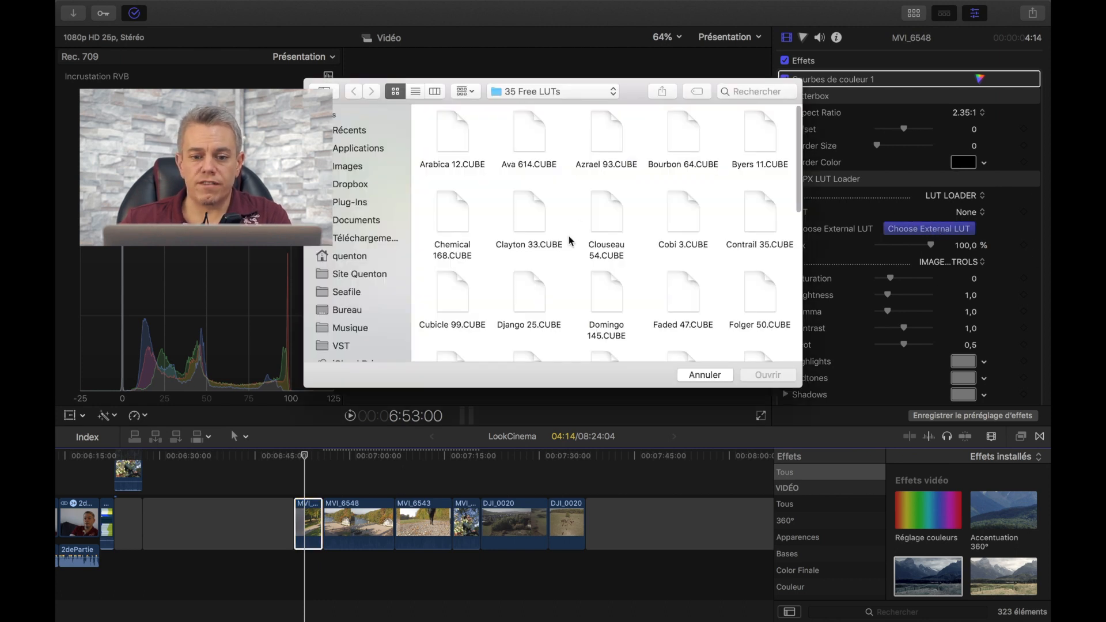
pyautogui.click(705, 375)
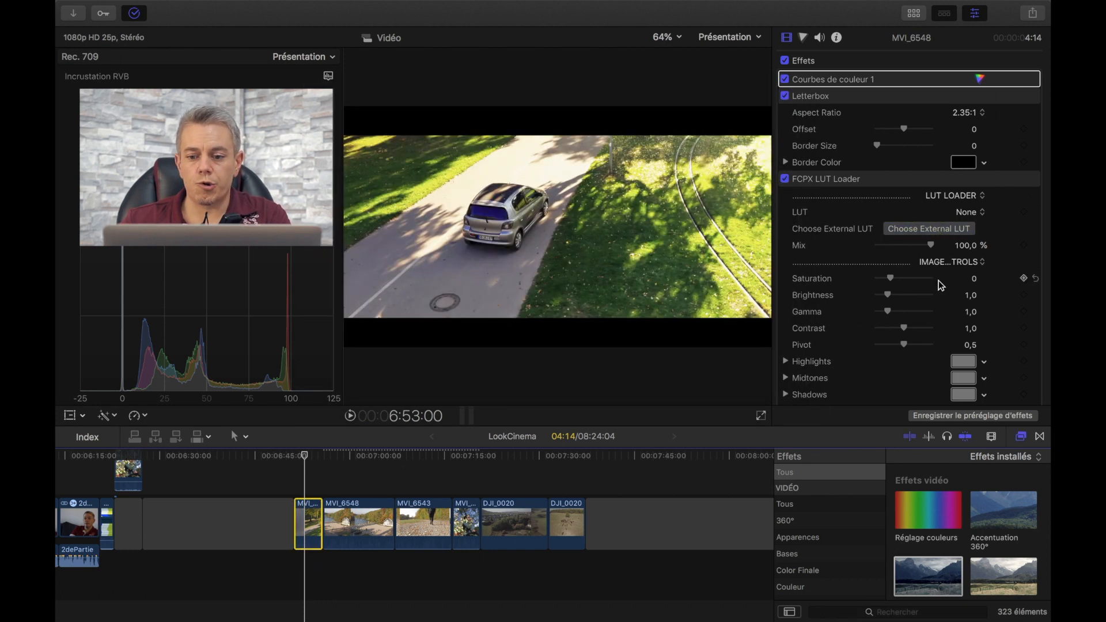
# Step: Try adjusting the saturation and brightness in the FCPX LUT Loader and reset both parameters
pyautogui.moveTo(905, 282); pyautogui.dragTo(886, 295)
pyautogui.click(1035, 280)
pyautogui.click(1035, 295)
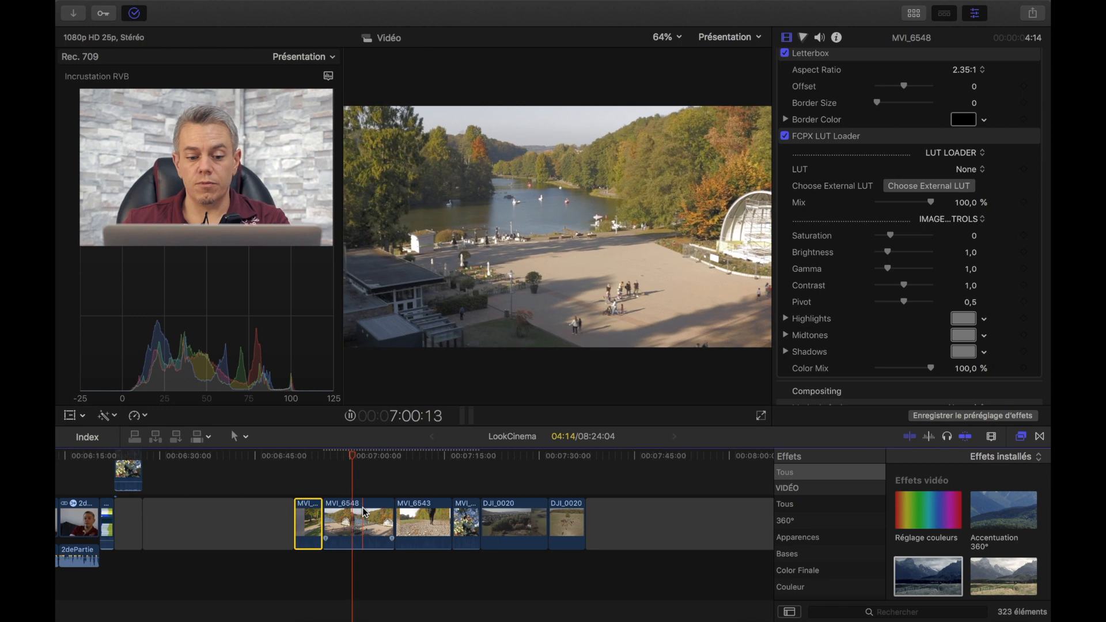
# Step: Enable the Letterbox and FCPX LUT Loader effects on the MVI_6548 lake clip
pyautogui.click(364, 512)
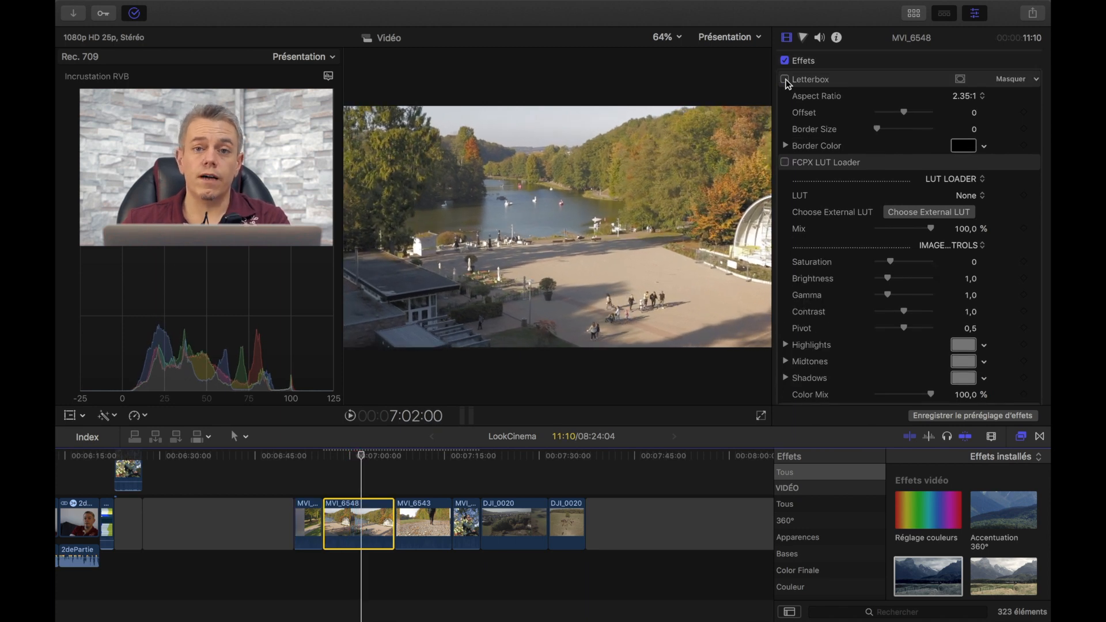
pyautogui.click(785, 79)
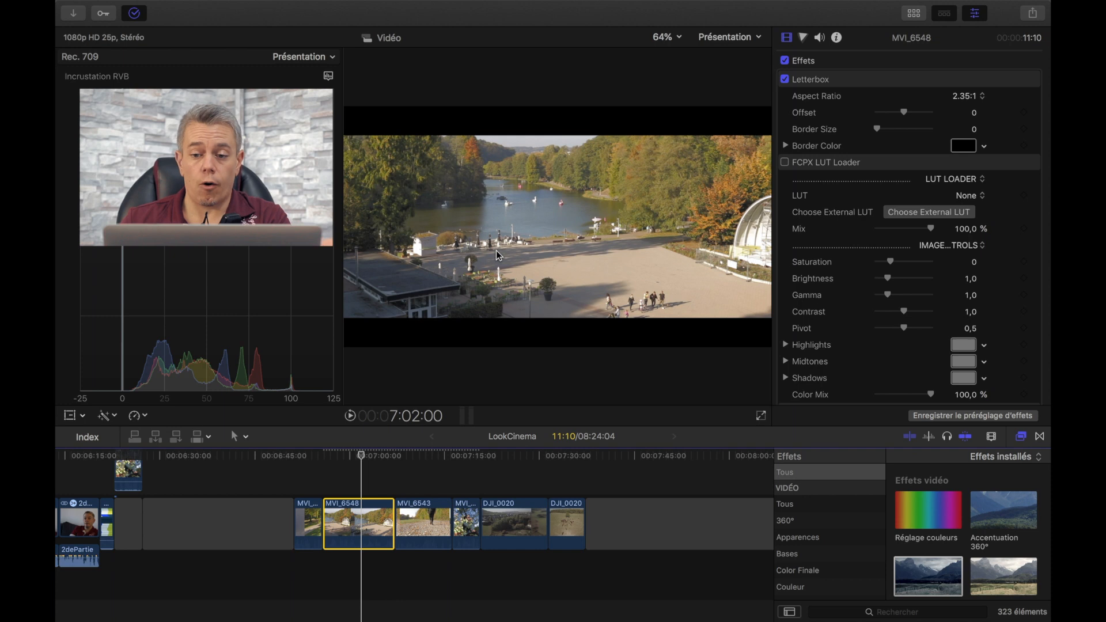
pyautogui.click(785, 163)
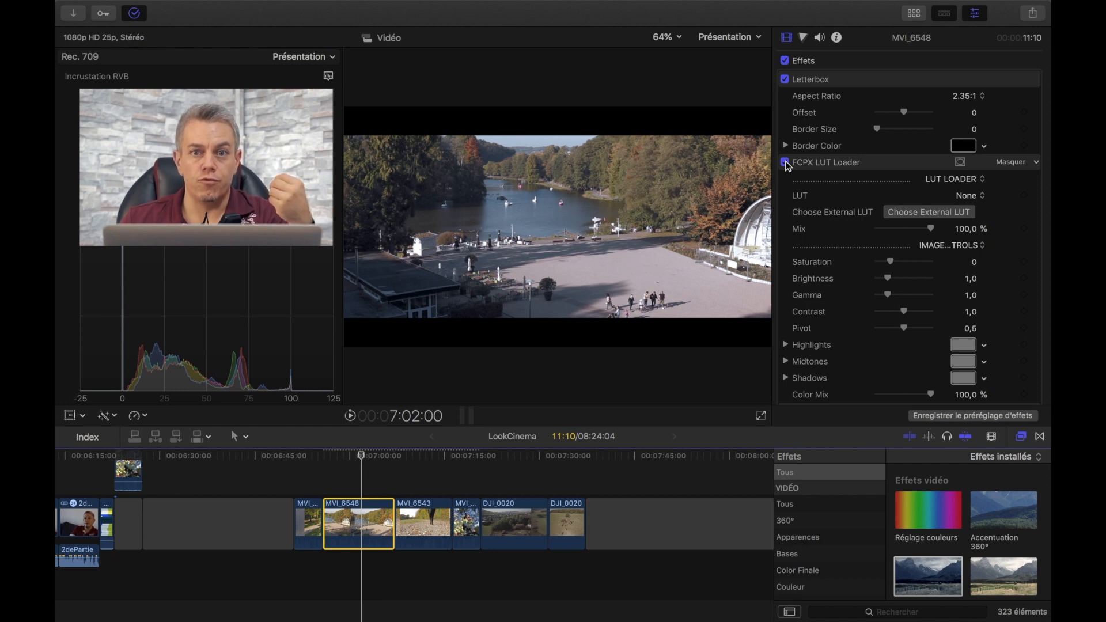
# Step: Enable Courbes de couleur 1 on the lake clip and display its luminance curve
pyautogui.scroll(-3, 787, 259)
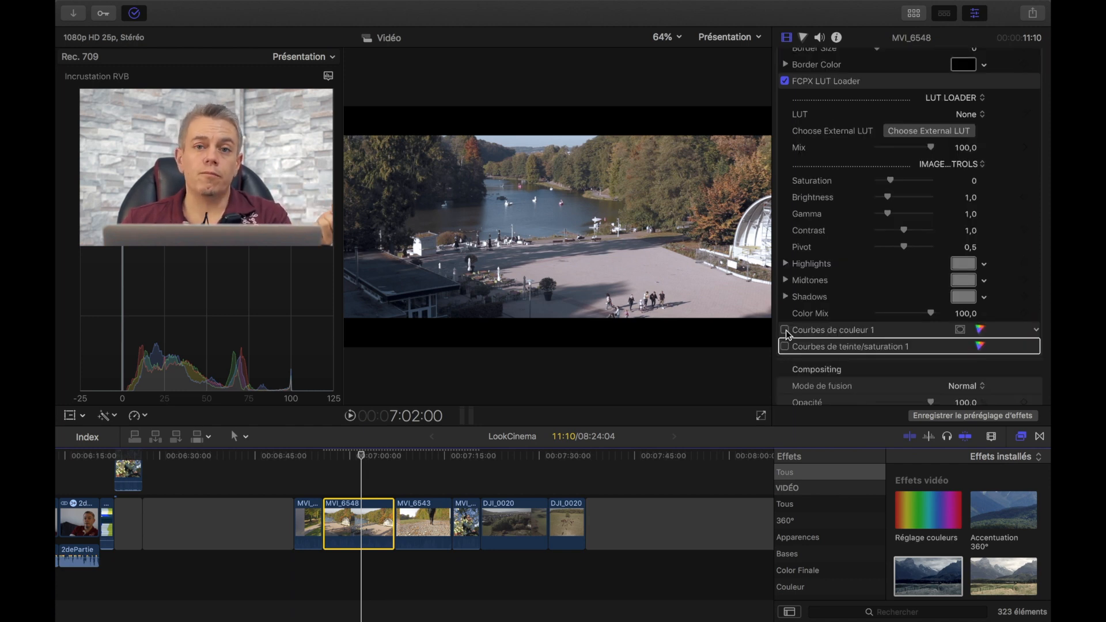
pyautogui.scroll(-1, 787, 334)
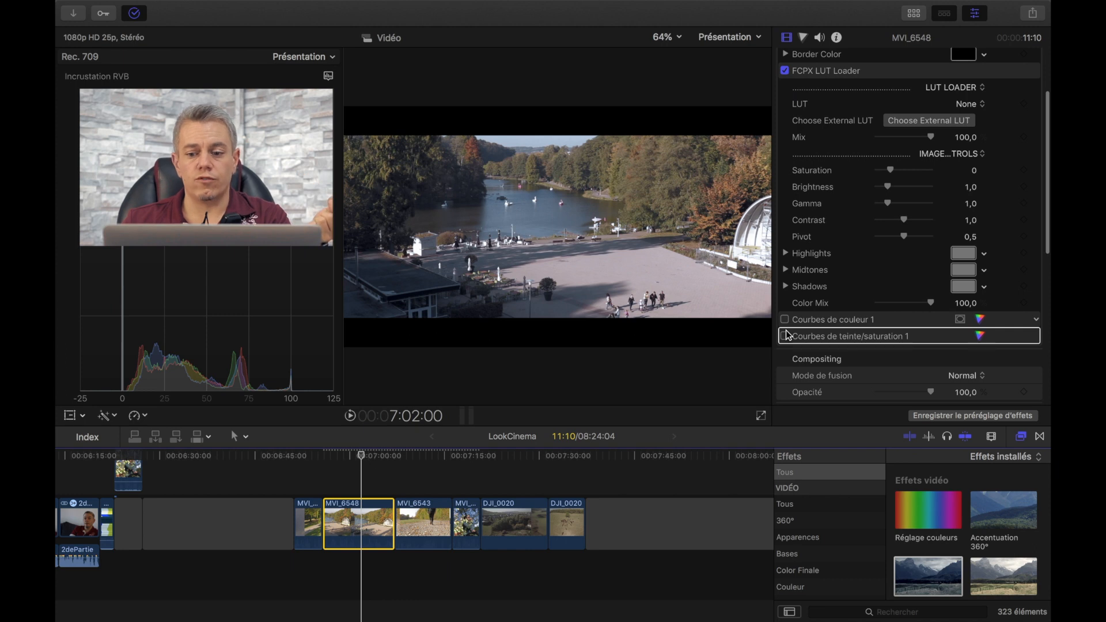
pyautogui.click(785, 320)
pyautogui.click(842, 320)
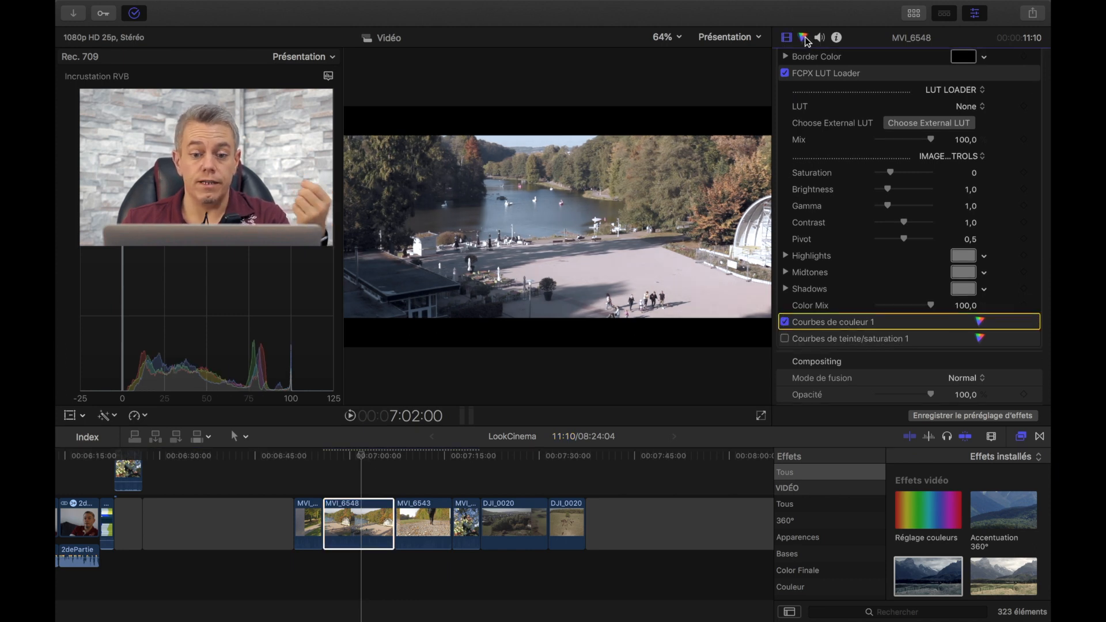
pyautogui.click(805, 39)
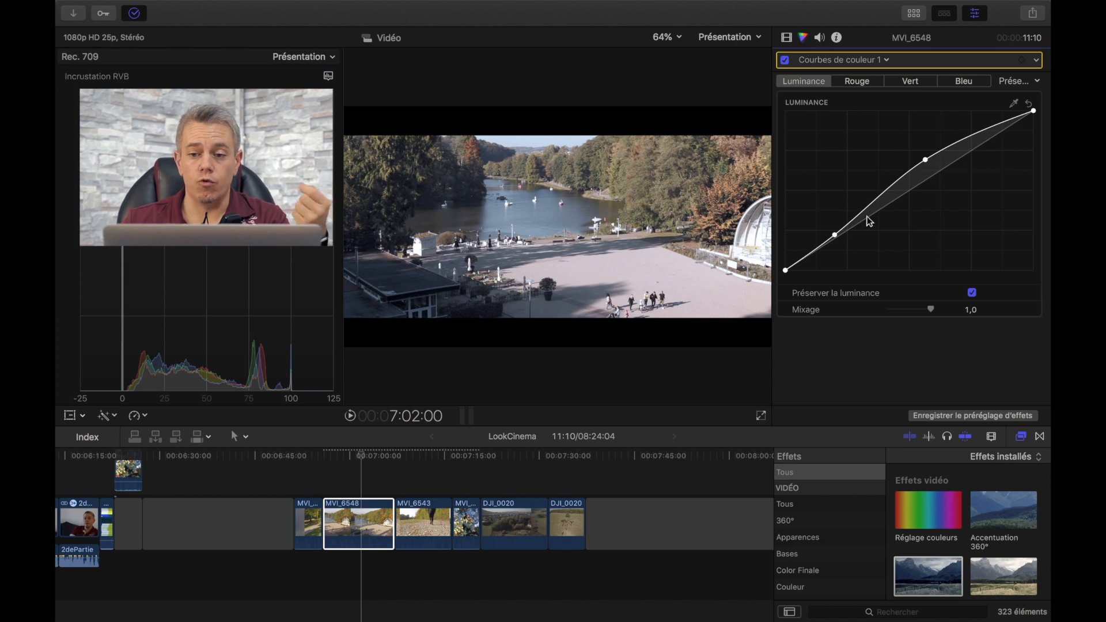
# Step: Enable Courbes de teinte/saturation 1 on the lake clip, inspect its curves, and switch all effects off for comparison
pyautogui.click(786, 37)
pyautogui.click(786, 340)
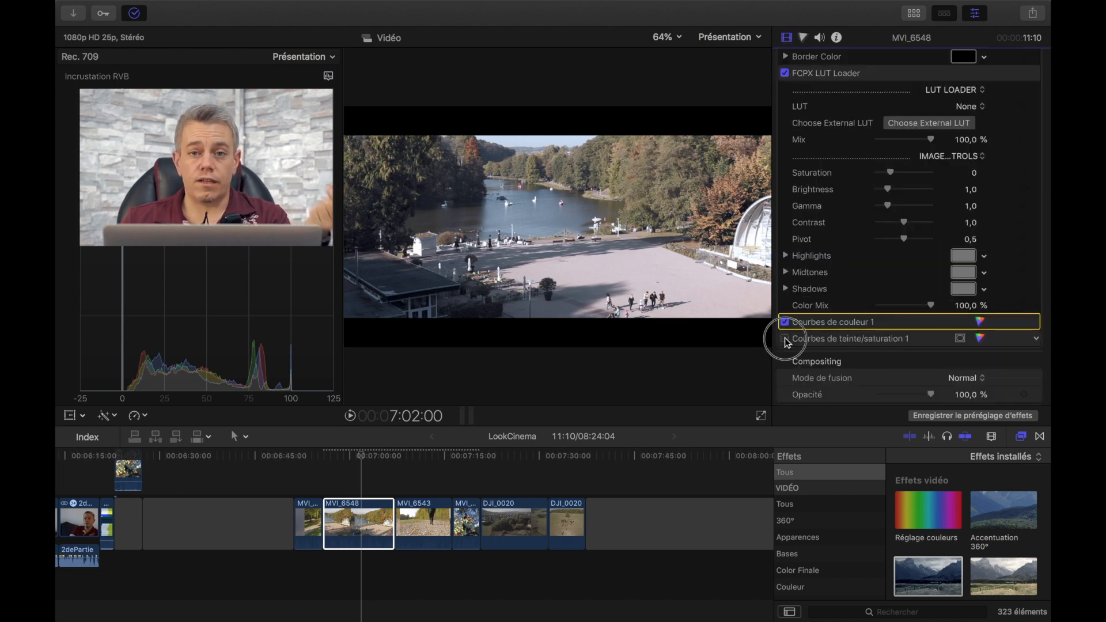
pyautogui.click(830, 342)
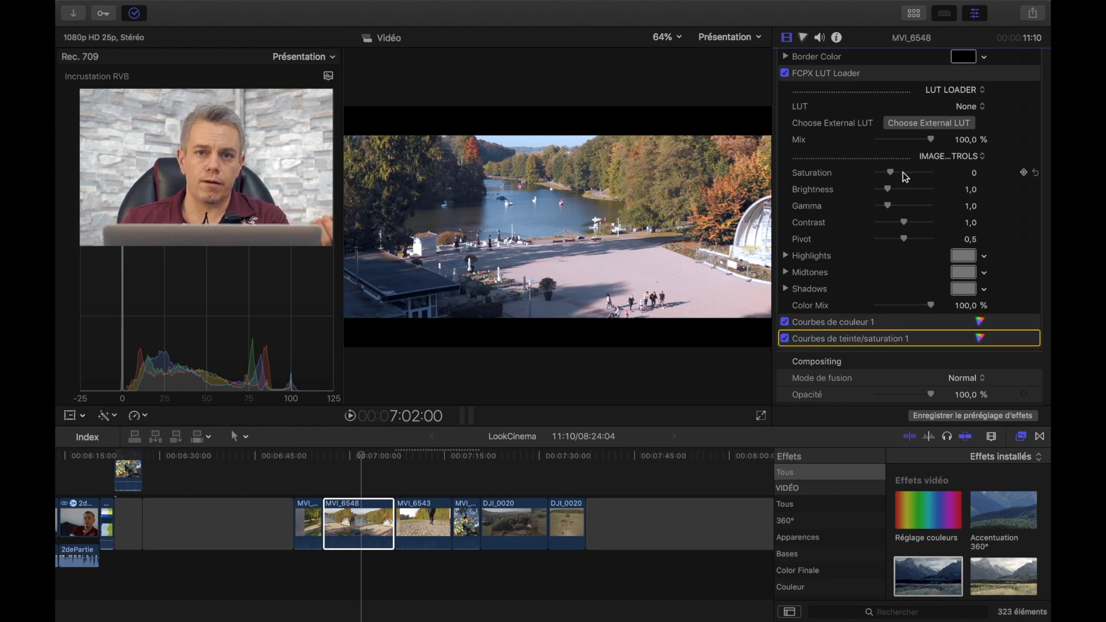
pyautogui.click(805, 38)
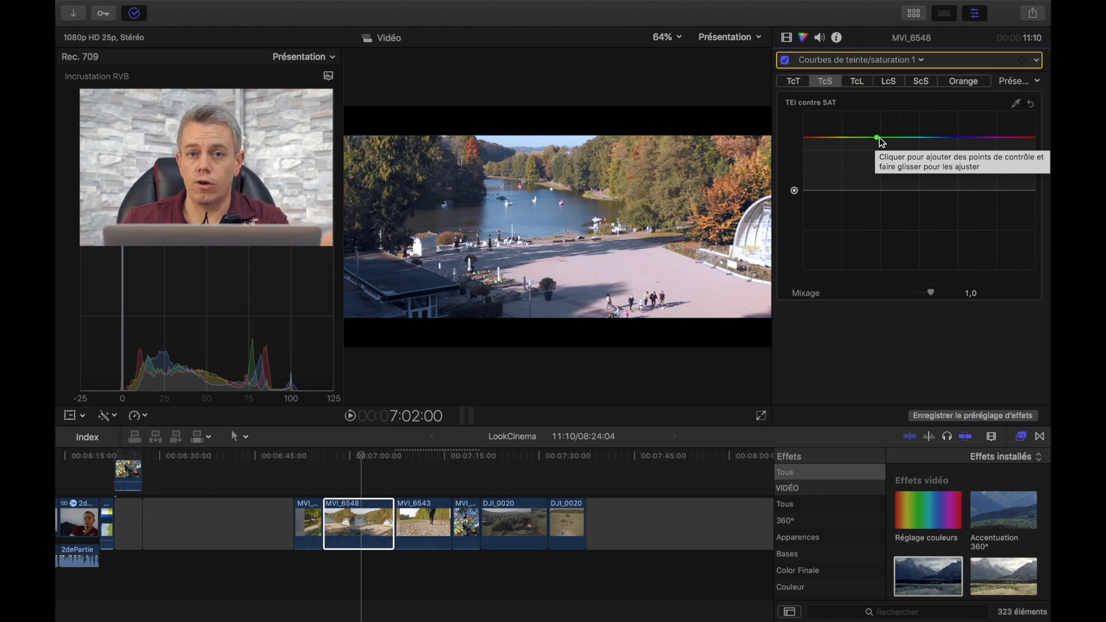
pyautogui.click(787, 37)
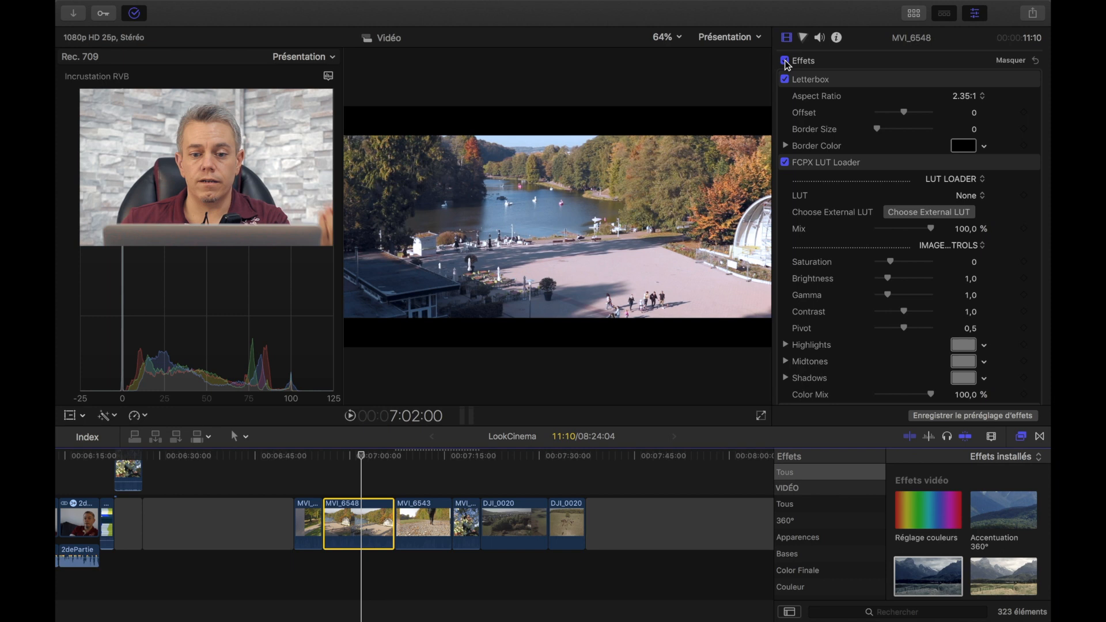
pyautogui.click(785, 61)
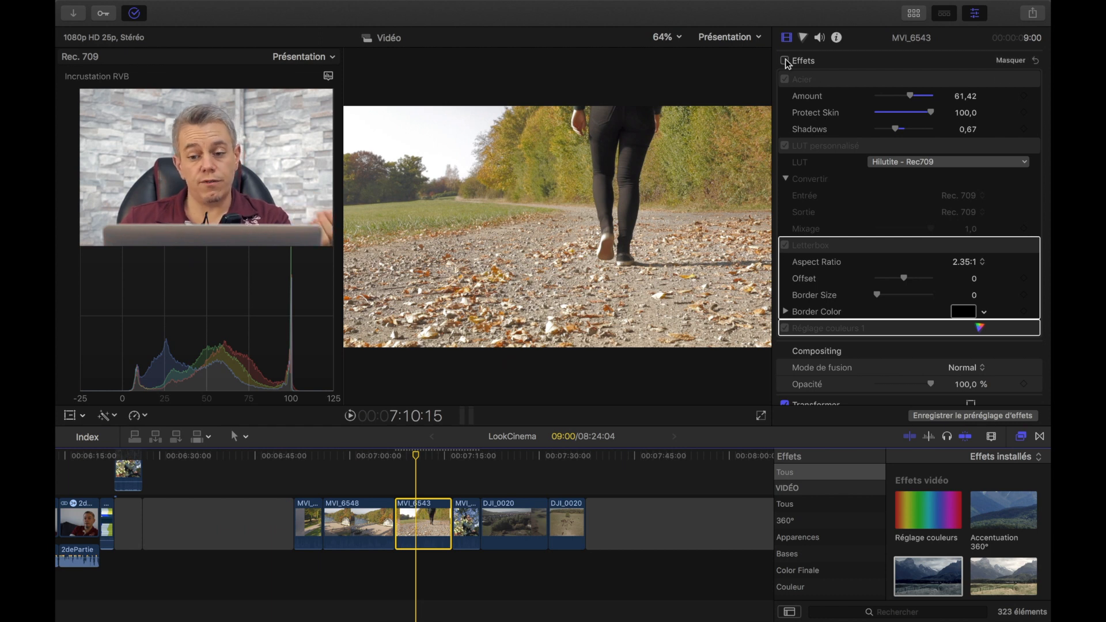
# Step: Turn on effects for clip MVI_6543 and enable Acier, LUT personnalisé, Letterbox and Réglage couleurs 1
pyautogui.click(785, 60)
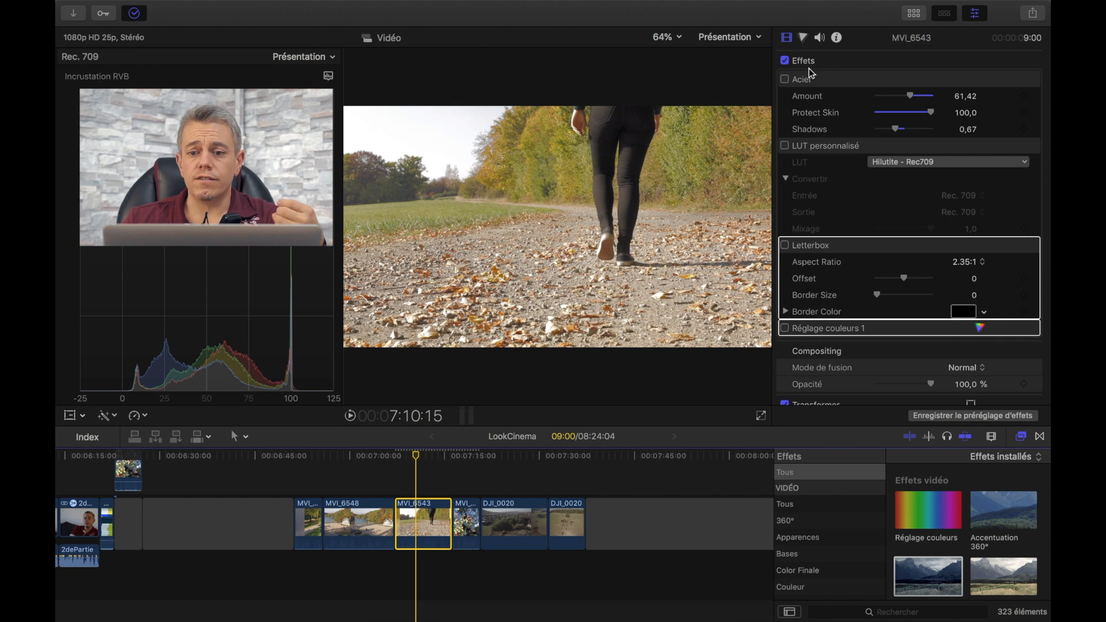
pyautogui.click(786, 80)
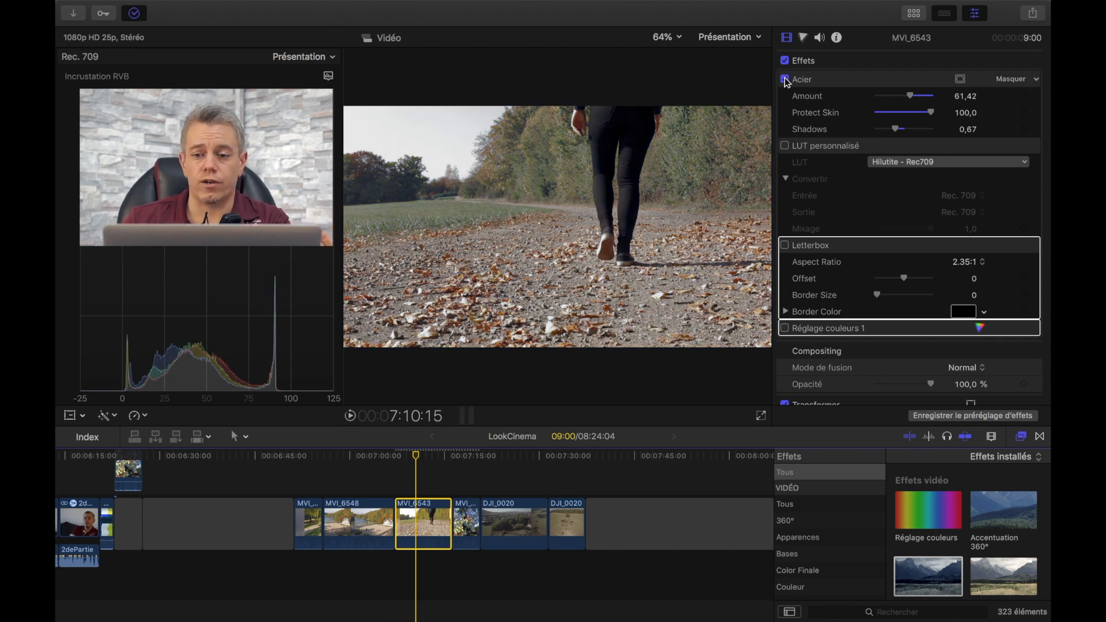
pyautogui.click(785, 146)
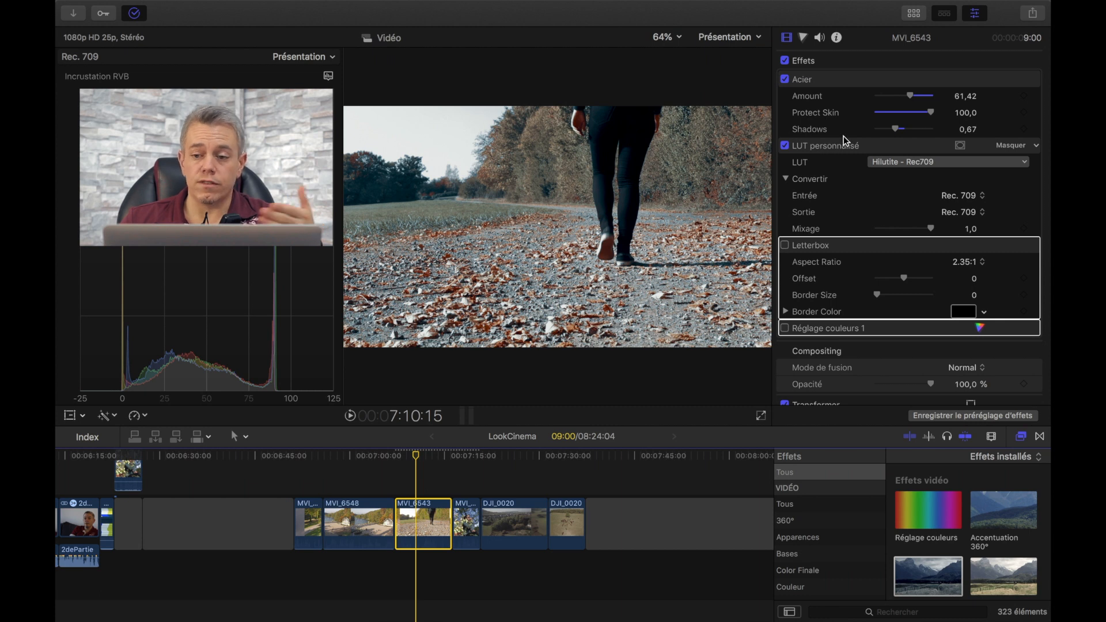
pyautogui.scroll(-1, 828, 146)
pyautogui.click(786, 223)
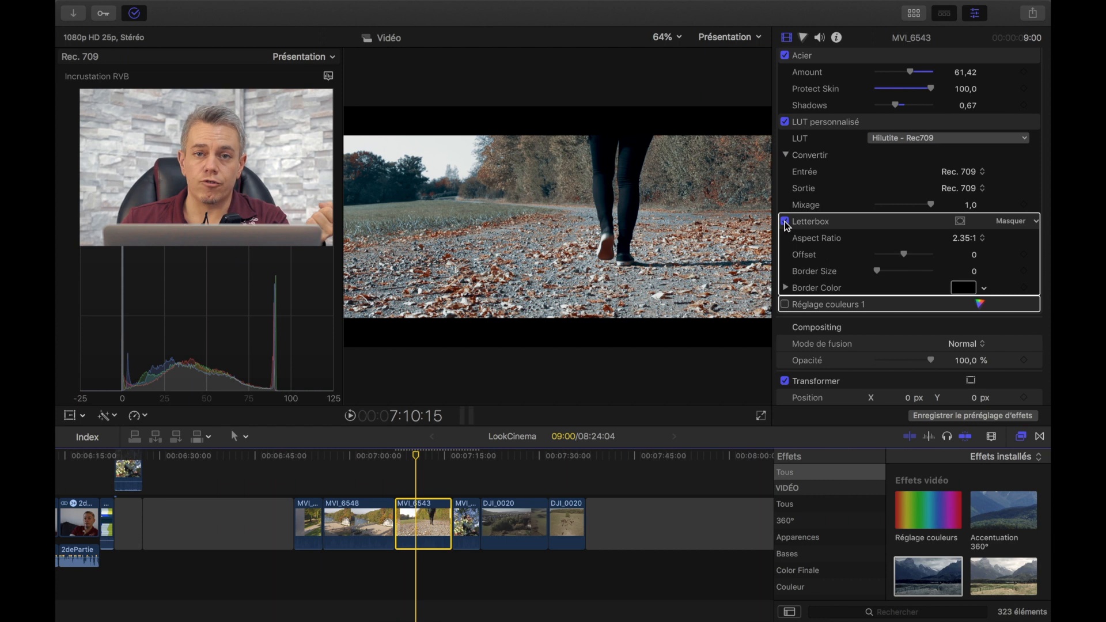
pyautogui.click(785, 305)
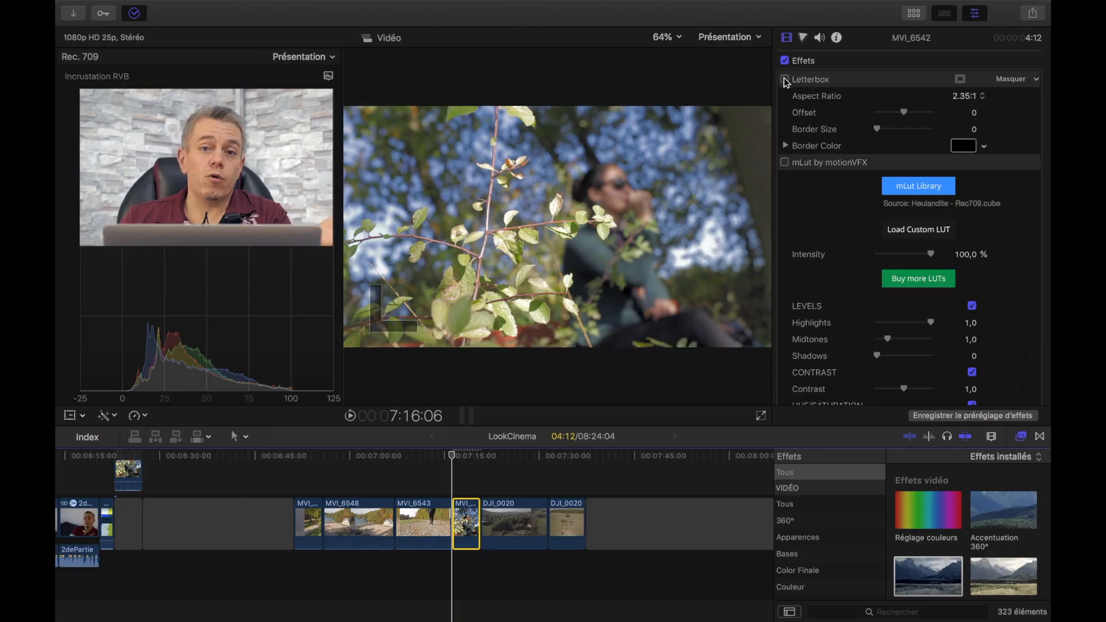
# Step: Enable Letterbox on clip MVI_6542 and keep its aspect ratio at 2.35:1 after viewing the available ratios
pyautogui.click(785, 80)
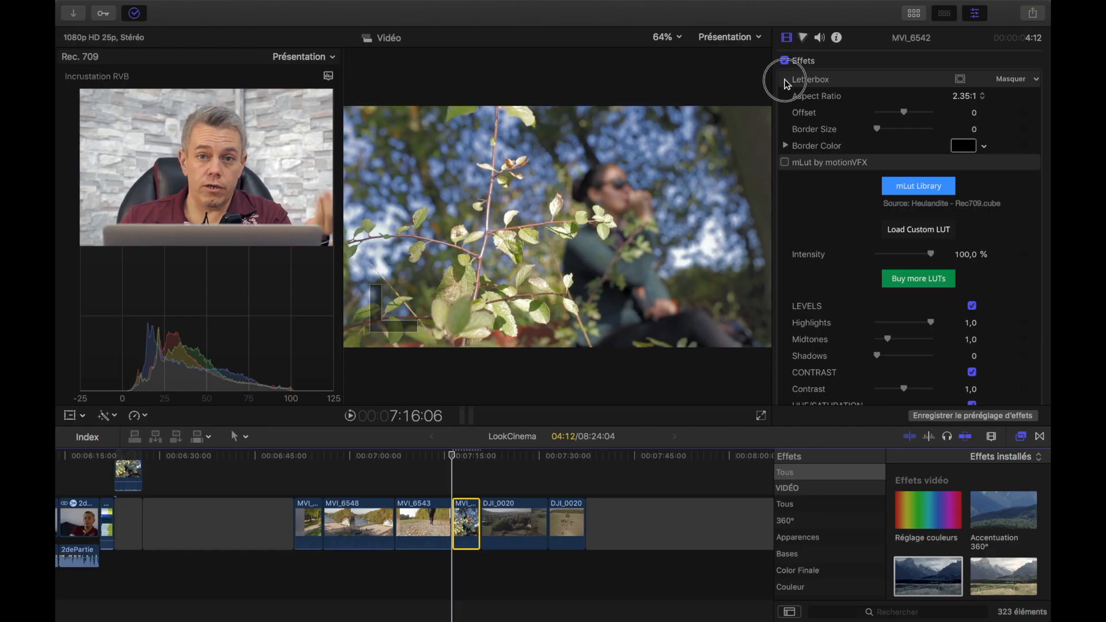
pyautogui.click(974, 98)
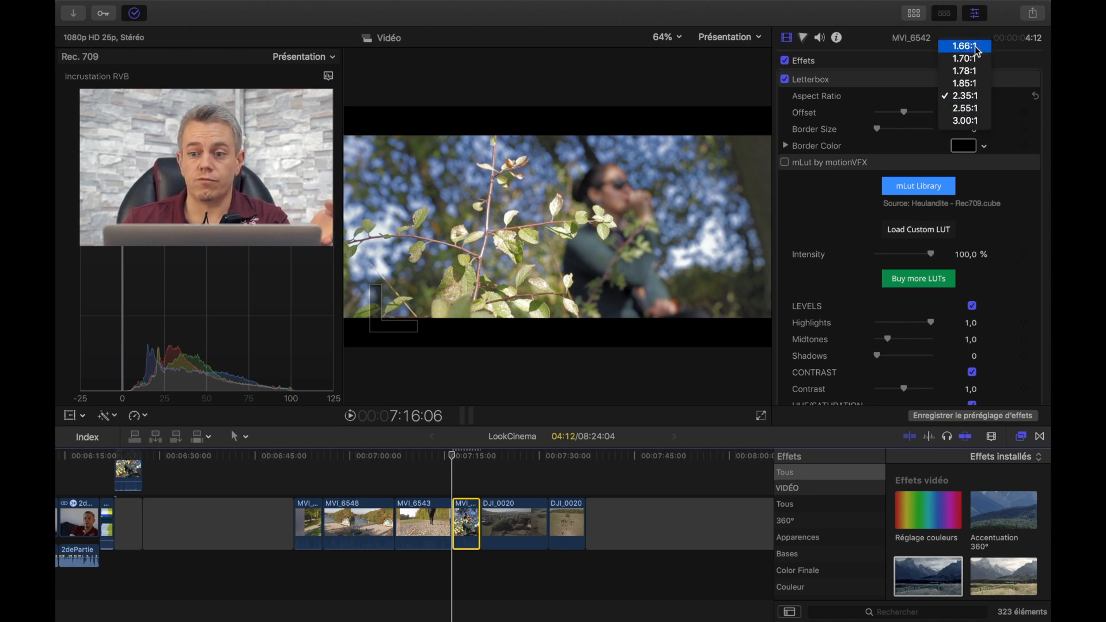
pyautogui.click(973, 97)
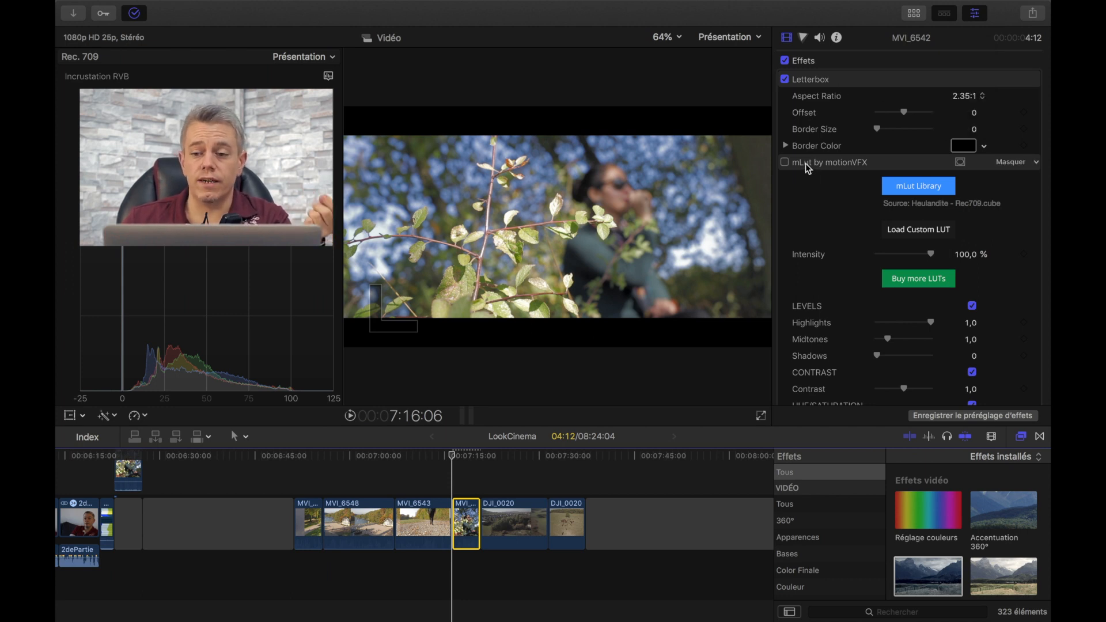
# Step: Enable mLut by motionVFX on clip MVI_6542 and view the mLut Library without choosing another LUT
pyautogui.click(785, 162)
pyautogui.click(922, 194)
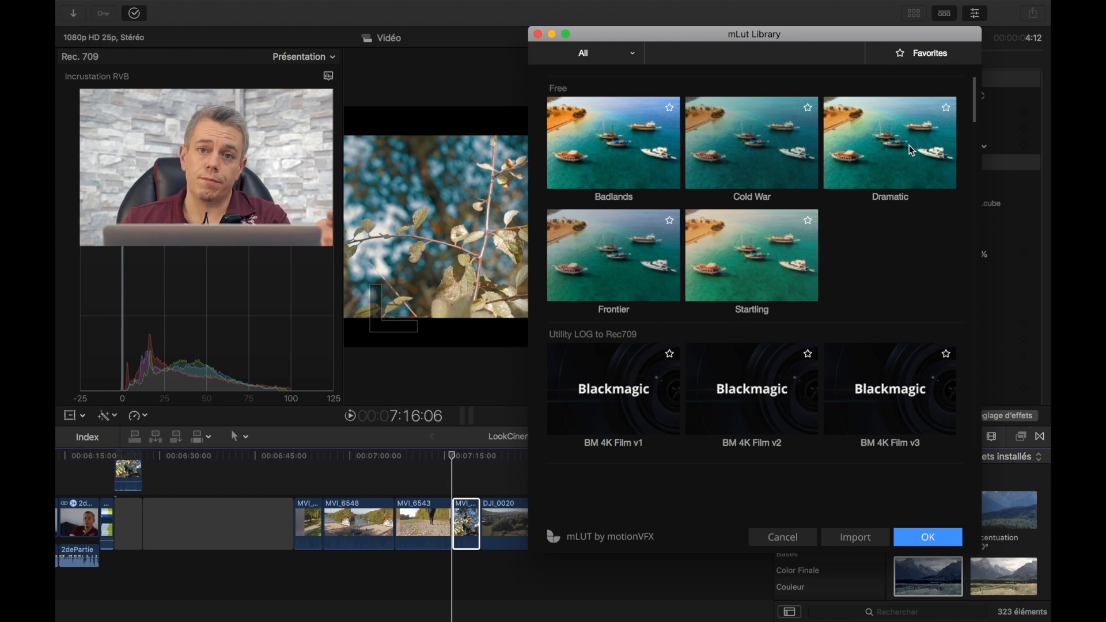
pyautogui.click(538, 34)
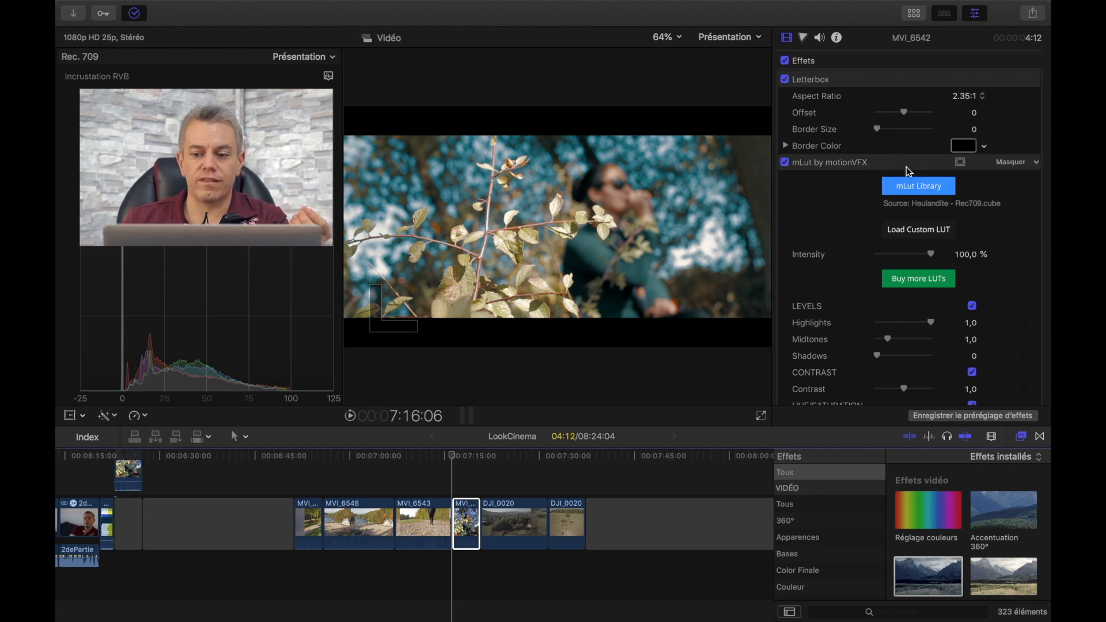
# Step: Try out the mLut level and contrast adjustments, restore their defaults, and review the saturation and grain settings
pyautogui.scroll(-5, 874, 260)
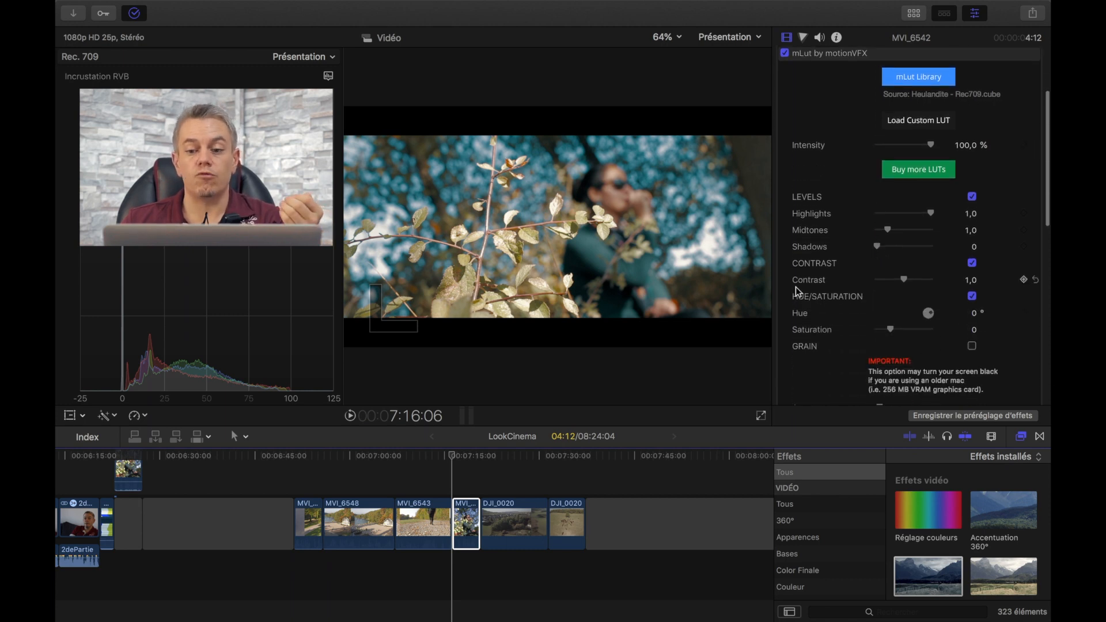
pyautogui.moveTo(930, 214)
pyautogui.mouseDown()
pyautogui.moveTo(885, 215)
pyautogui.moveTo(950, 216)
pyautogui.moveTo(928, 216)
pyautogui.moveTo(945, 236)
pyautogui.moveTo(928, 232)
pyautogui.mouseUp()
pyautogui.scroll(-1, 903, 267)
pyautogui.scroll(-2, 902, 268)
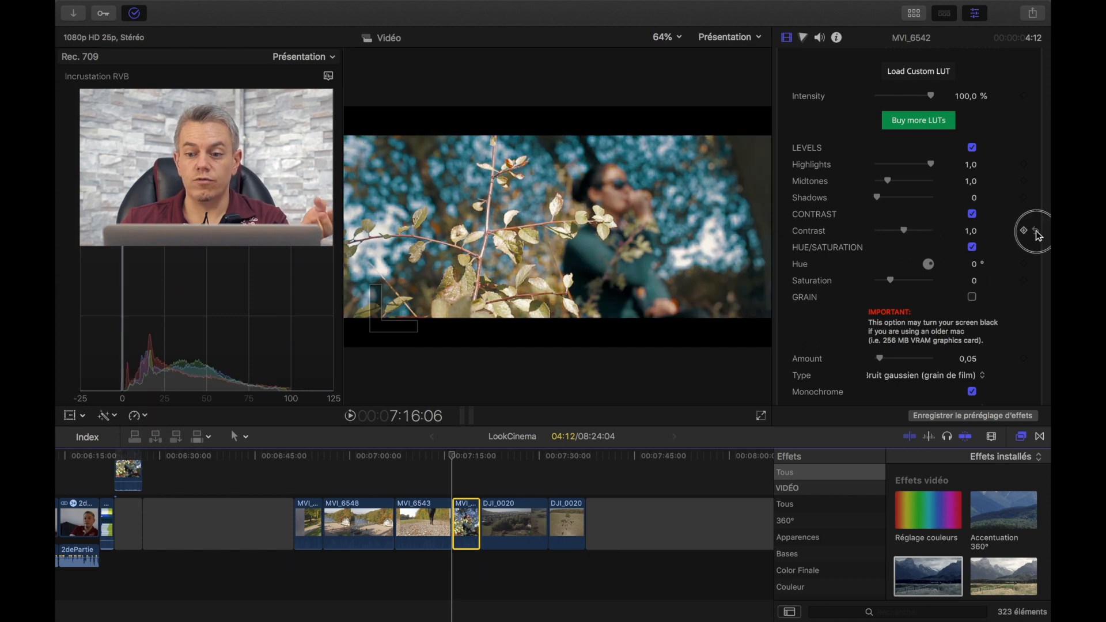
pyautogui.scroll(-2, 922, 261)
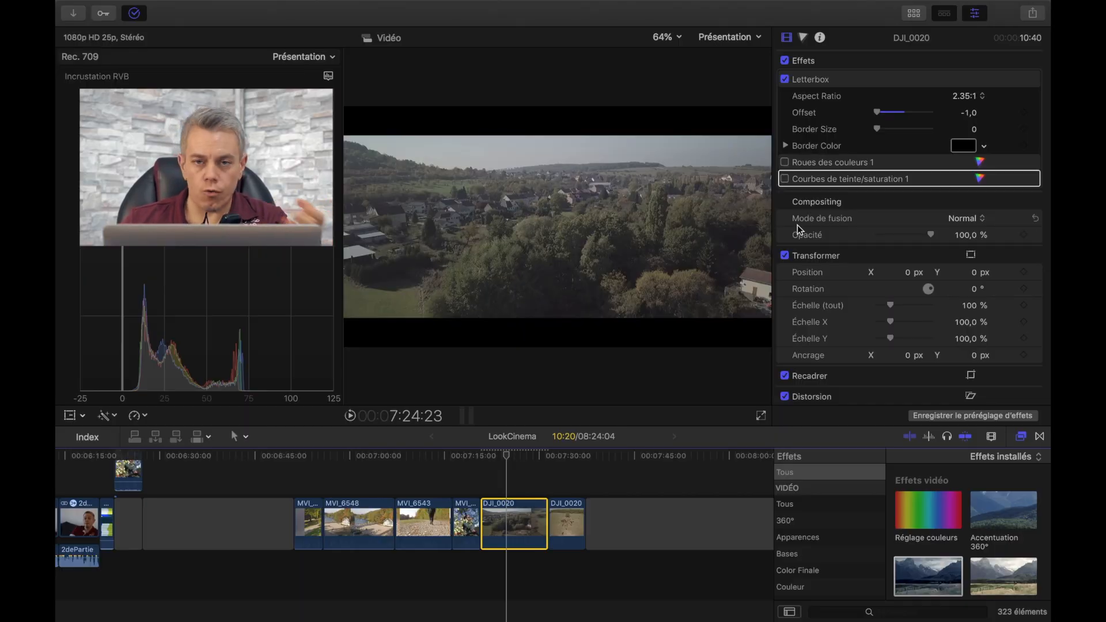
# Step: Enable Roues des couleurs 1 on the selected DJI_0020 clip, display its color wheels, and disable it to compare the image
pyautogui.click(786, 162)
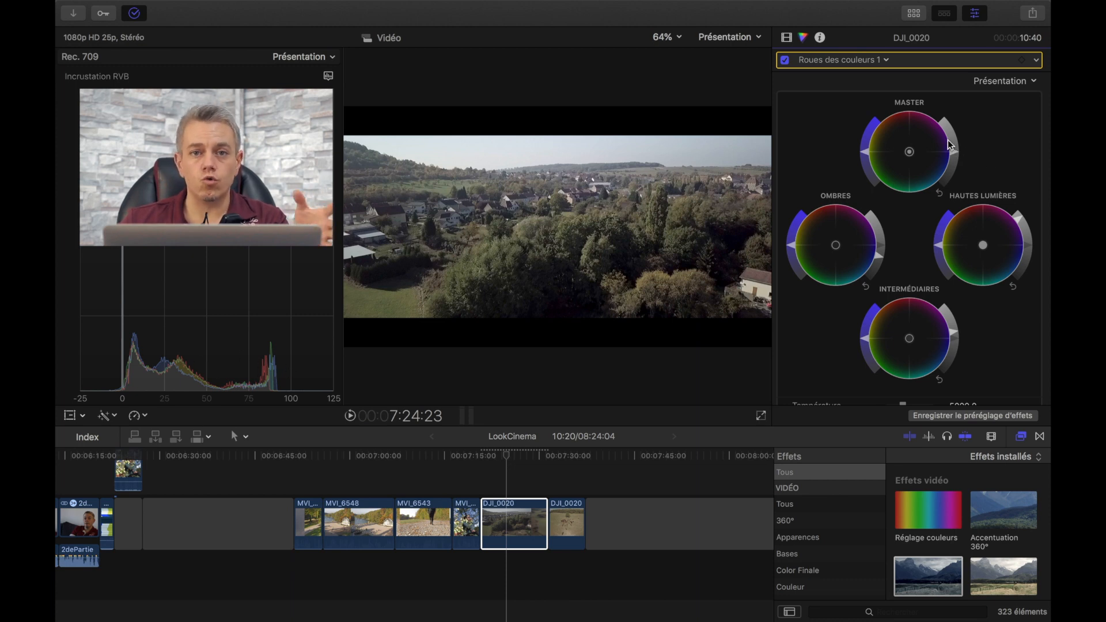
pyautogui.click(784, 60)
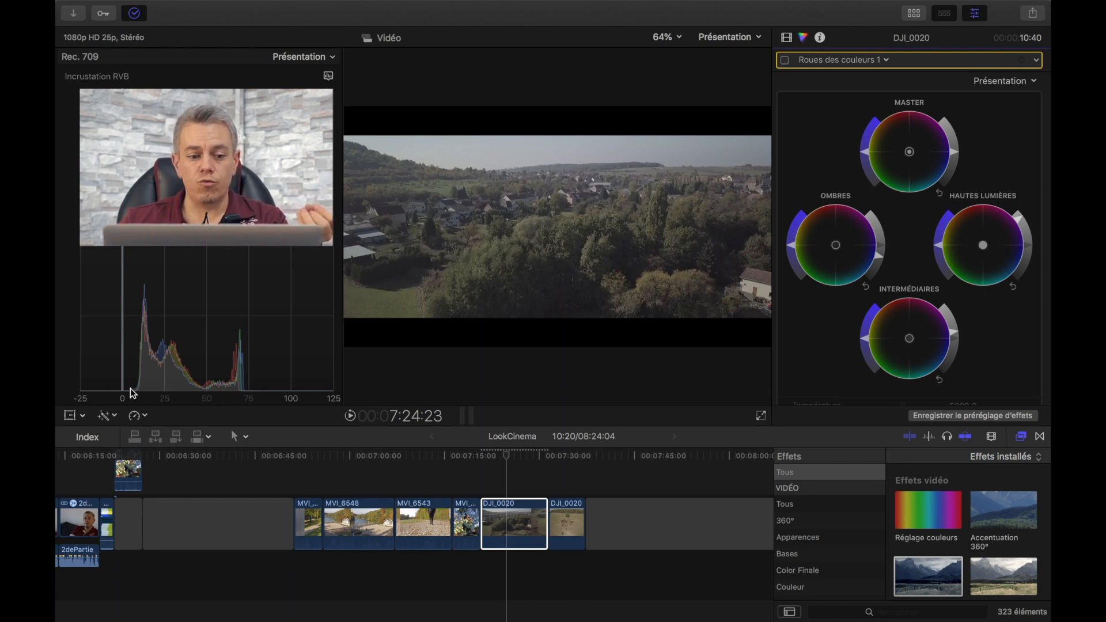
# Step: Re-enable Roues des couleurs 1 on the first DJI_0020 clip and slightly raise the brightness of its highlights
pyautogui.click(784, 60)
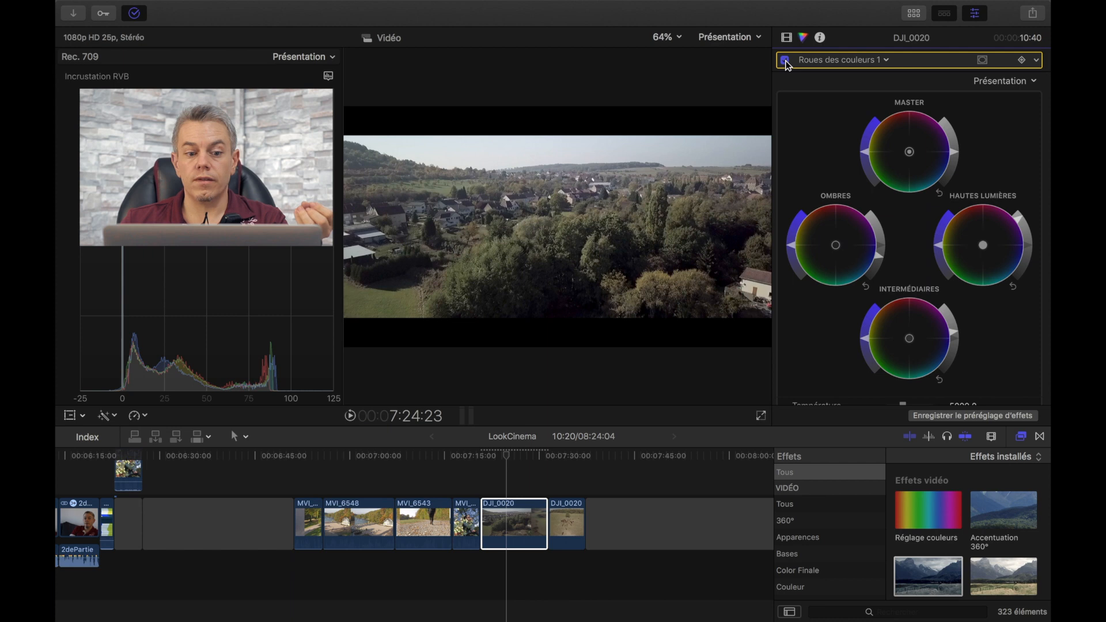
pyautogui.click(510, 459)
pyautogui.click(509, 459)
pyautogui.moveTo(1021, 224); pyautogui.dragTo(1017, 219)
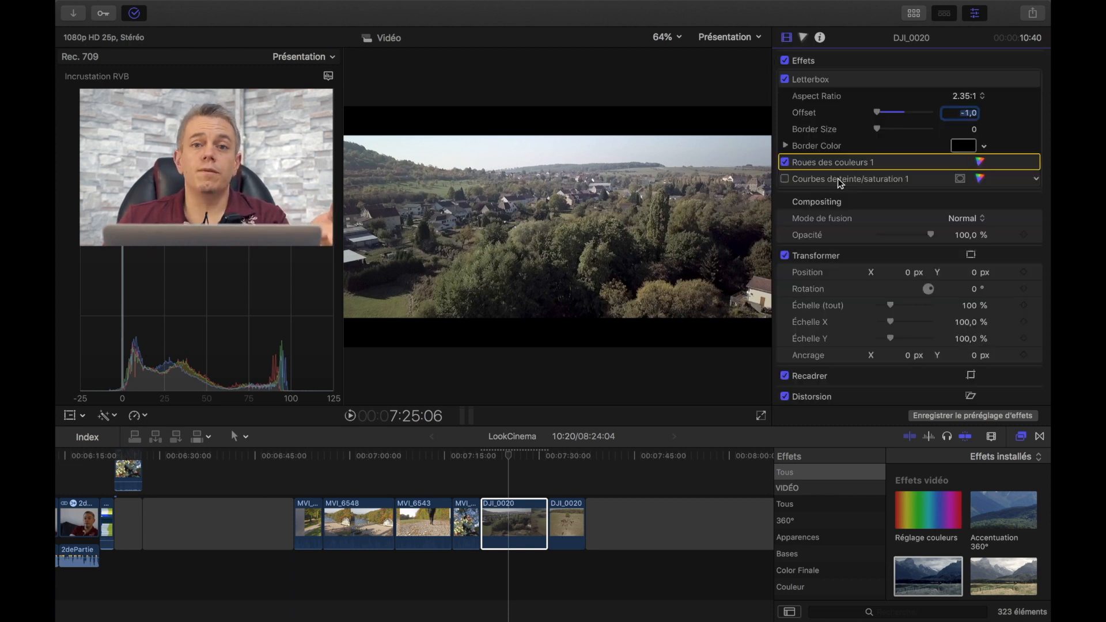
# Step: Select Courbes de teinte/saturation 1 on the first DJI_0020 clip and display its color correction controls
pyautogui.click(808, 179)
pyautogui.click(804, 38)
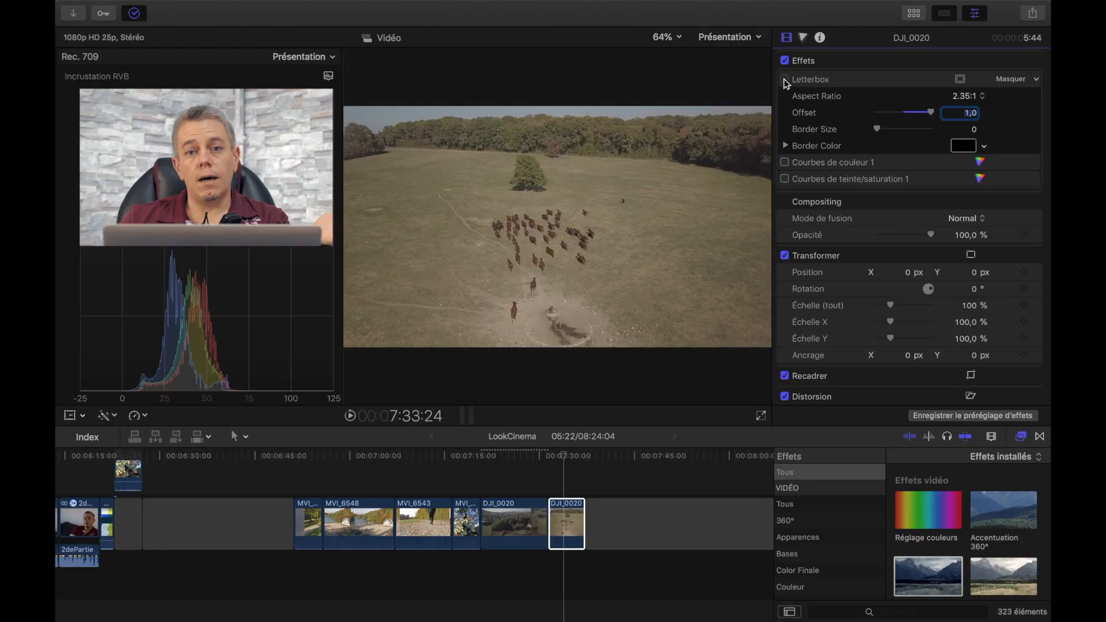
# Step: Enable the Letterbox and Courbes de couleur 1 effects on the last DJI_0020 clip, the one showing the herd
pyautogui.click(785, 79)
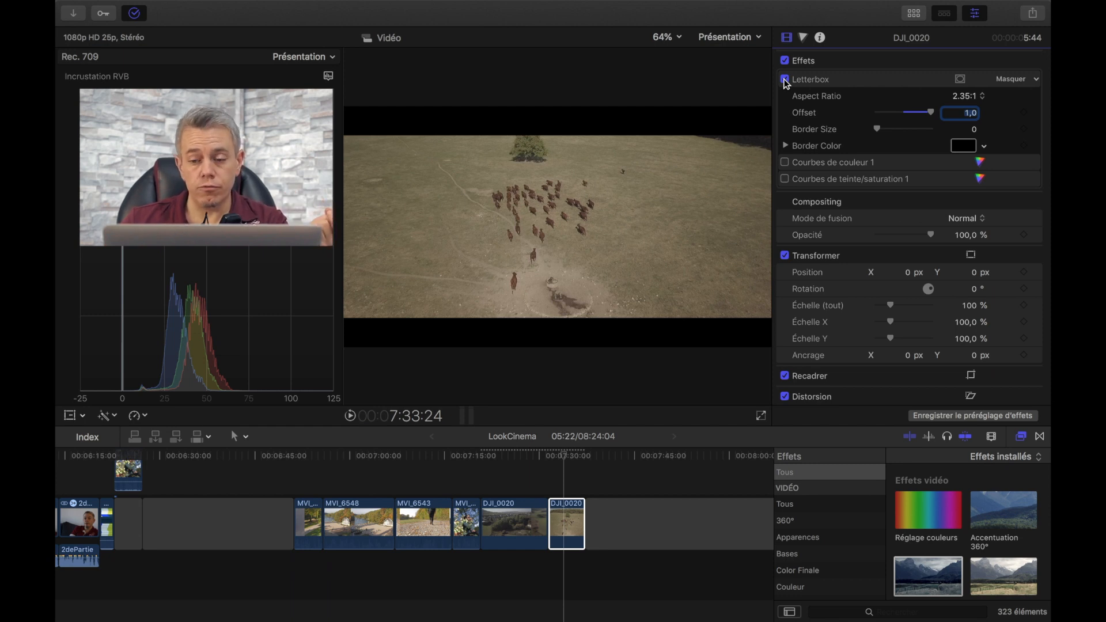
pyautogui.click(786, 163)
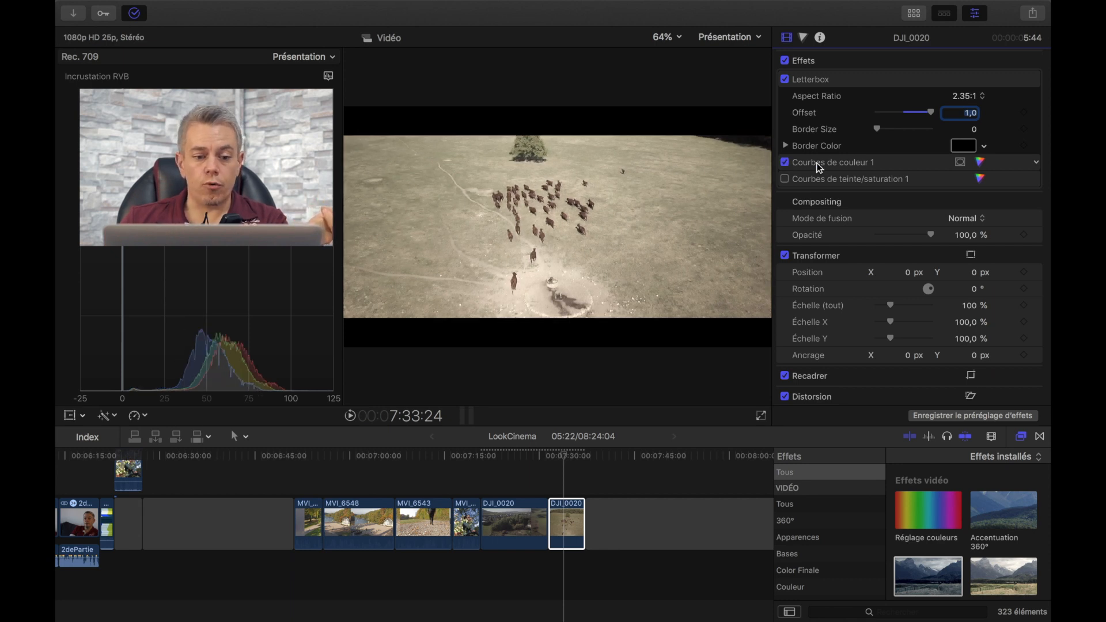
pyautogui.click(56, 448)
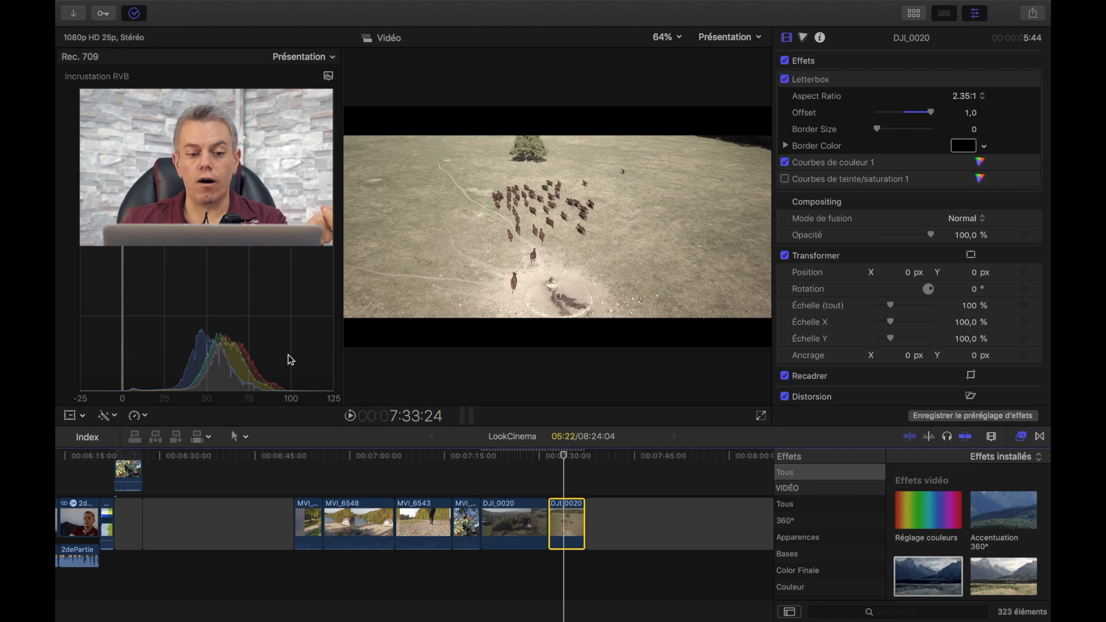
# Step: Enable Courbes de teinte/saturation 1 on the last DJI_0020 clip, view its hue/saturation curves, and return to the effects list
pyautogui.click(785, 179)
pyautogui.click(827, 184)
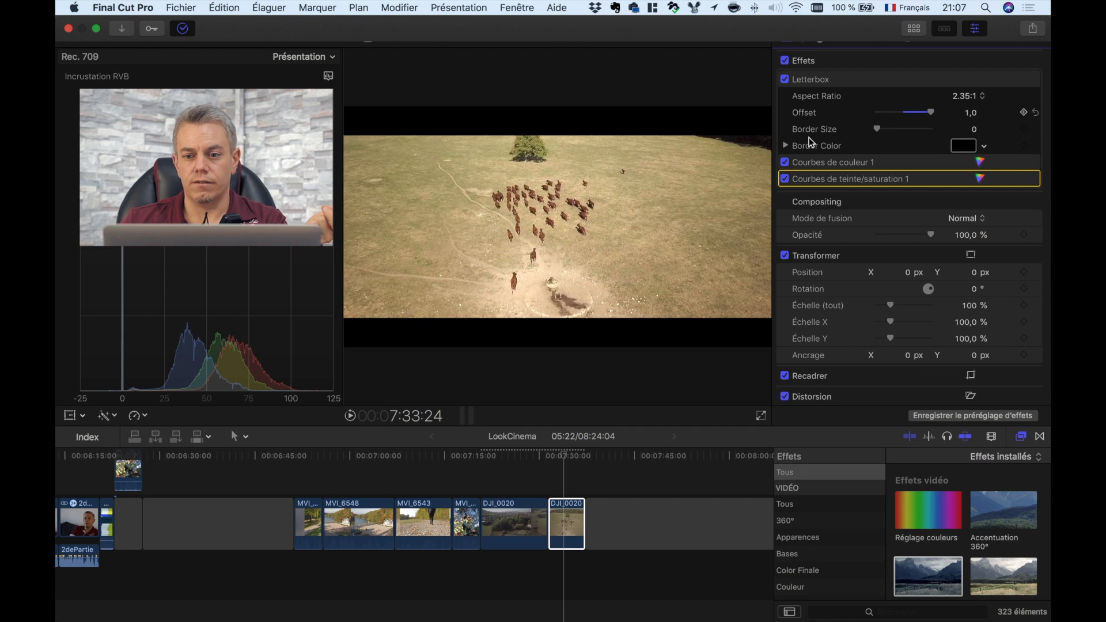
pyautogui.click(802, 38)
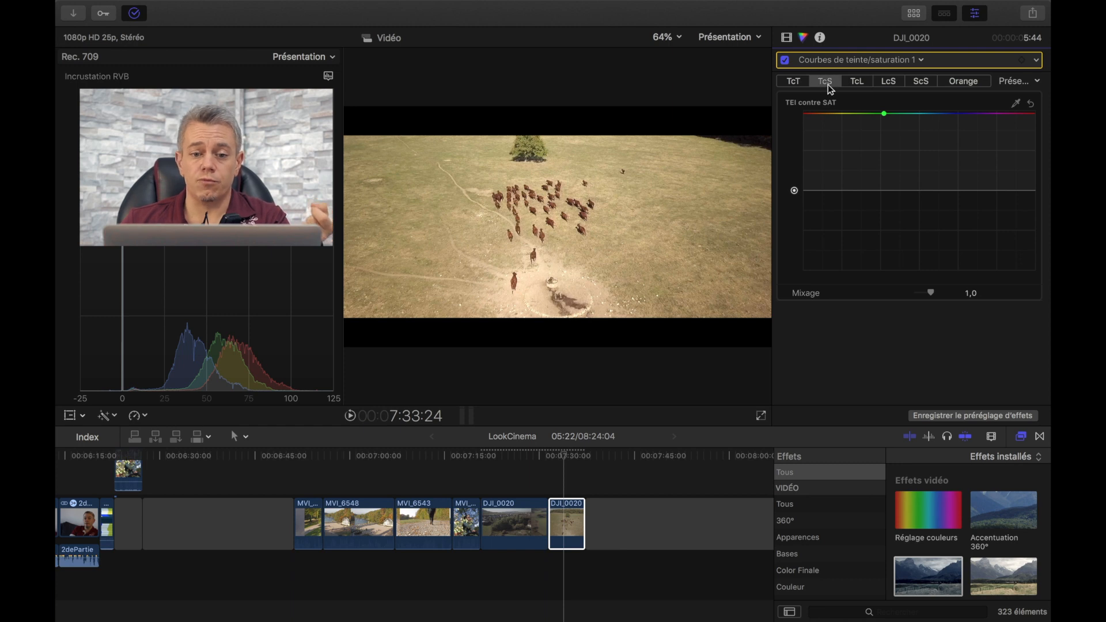
pyautogui.click(786, 37)
# Step: Play the graded sequence in full screen from the start of the first MVI clip after the gap
pyautogui.click(295, 456)
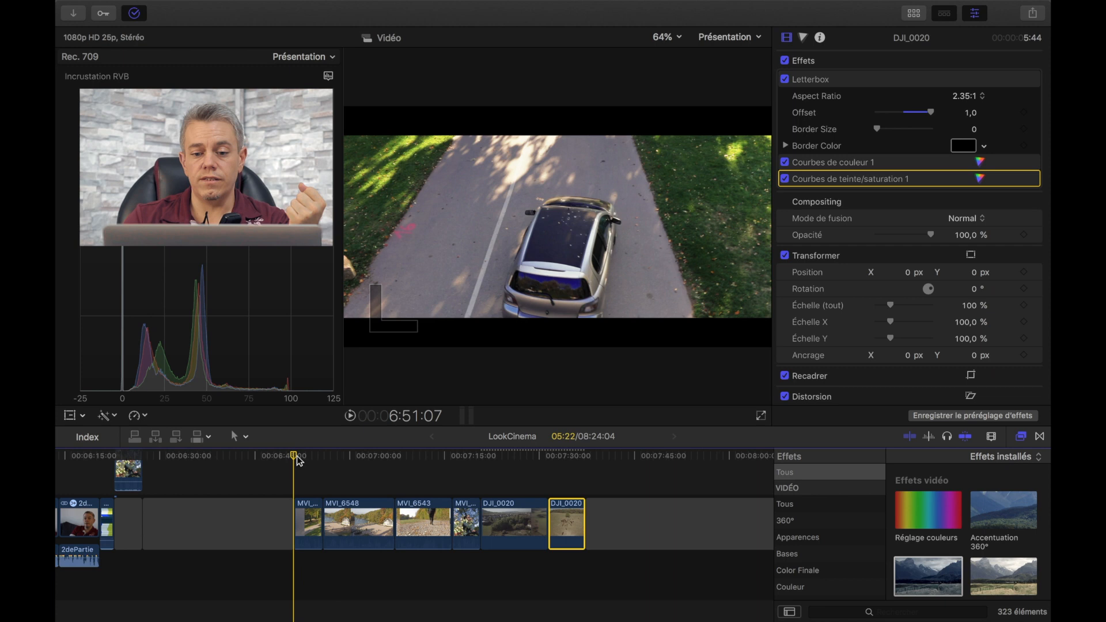
pyautogui.click(760, 416)
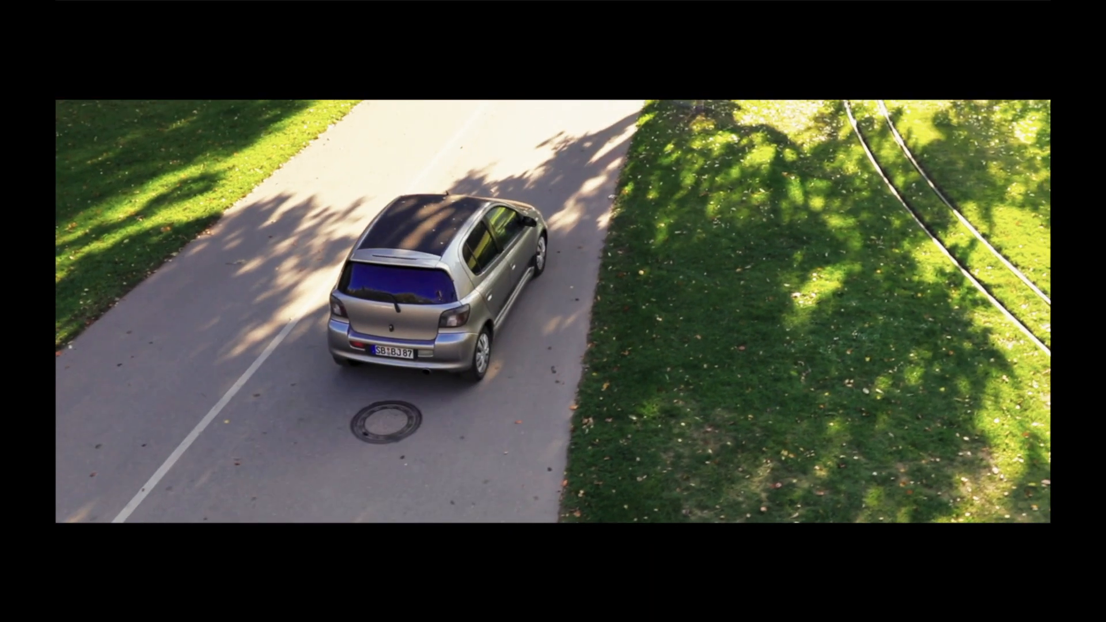